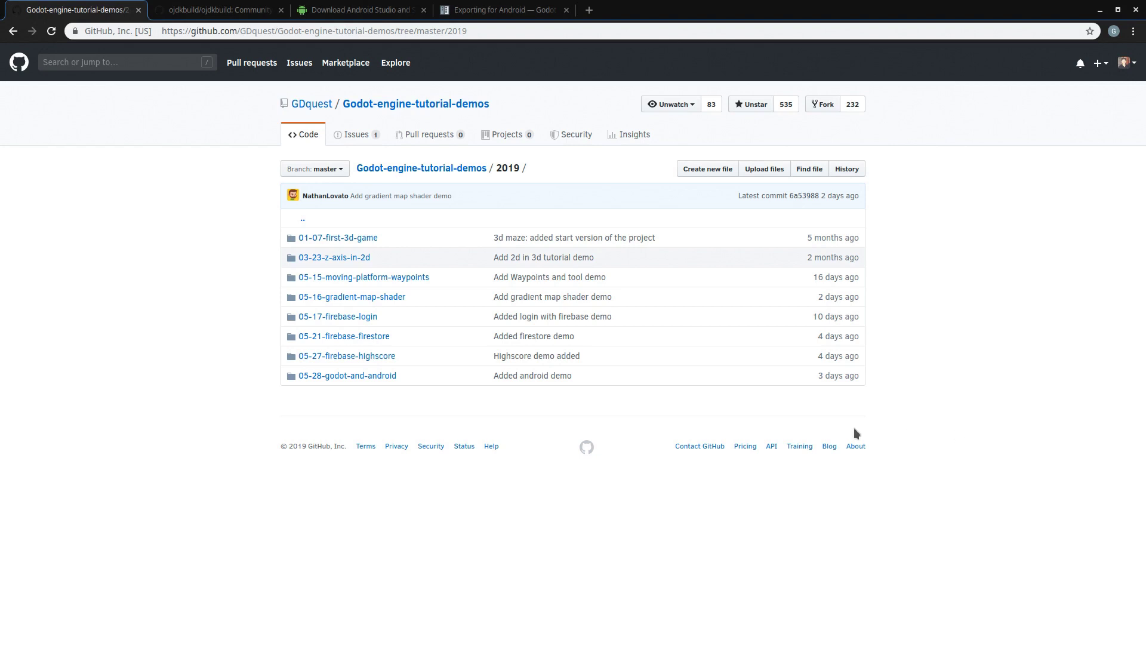
# Open the 05-28-godot-and-android demo folder, then review the OpenJDK downloads in the ojdkbuild README and the Android Studio download page
pyautogui.click(374, 376)
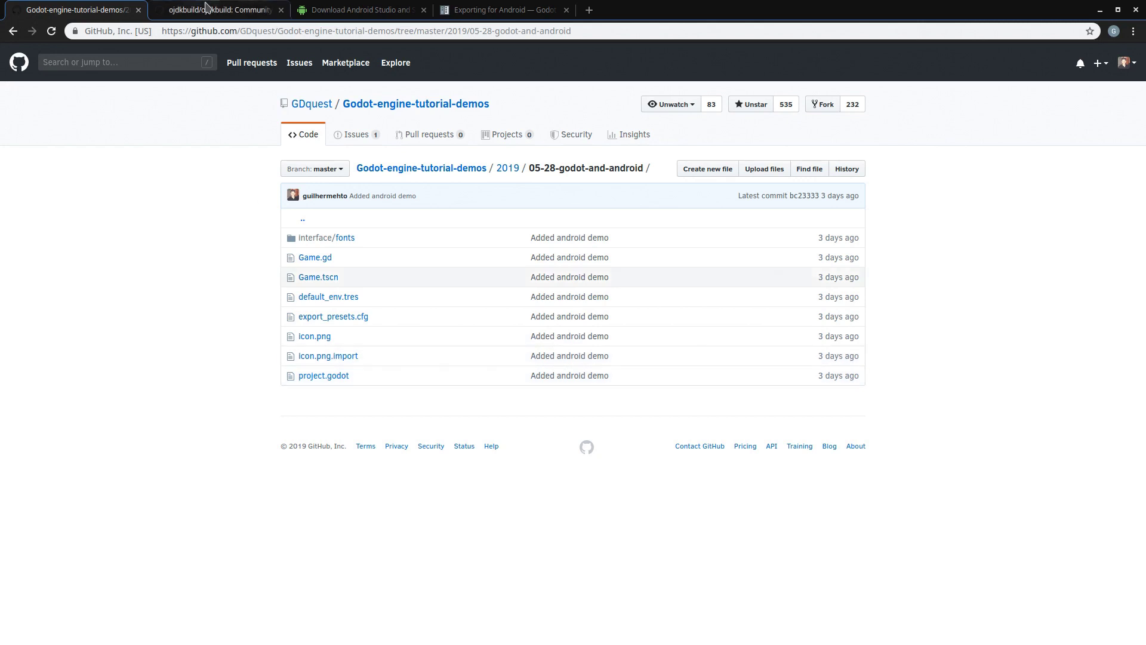
pyautogui.click(220, 9)
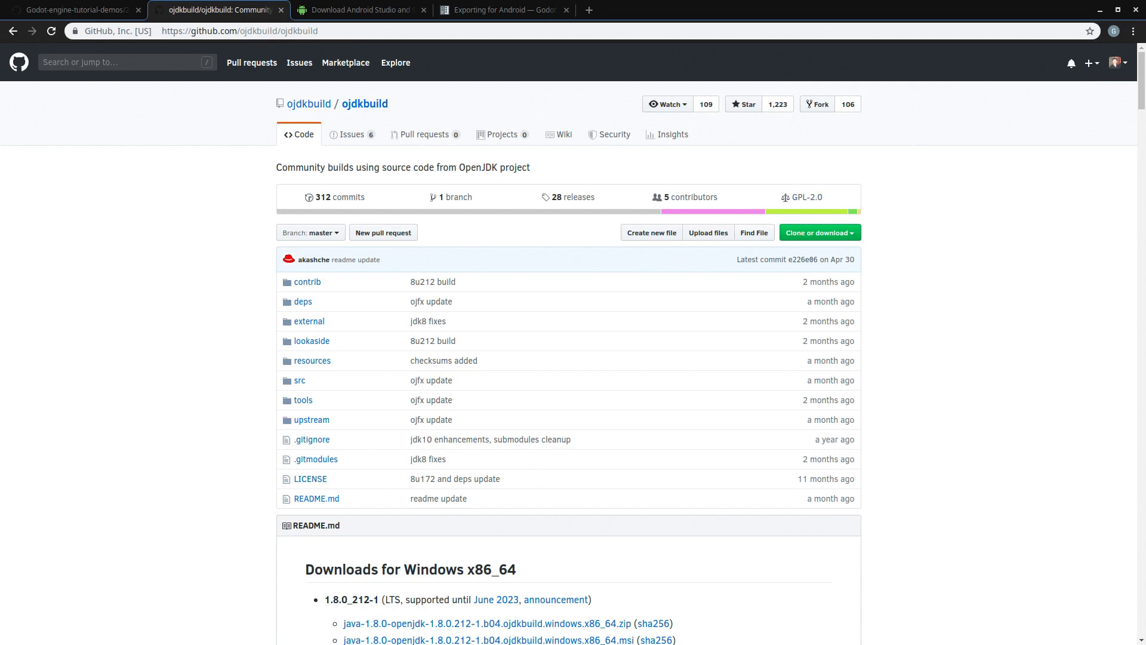
pyautogui.moveTo(1140, 62); pyautogui.dragTo(1139, 120)
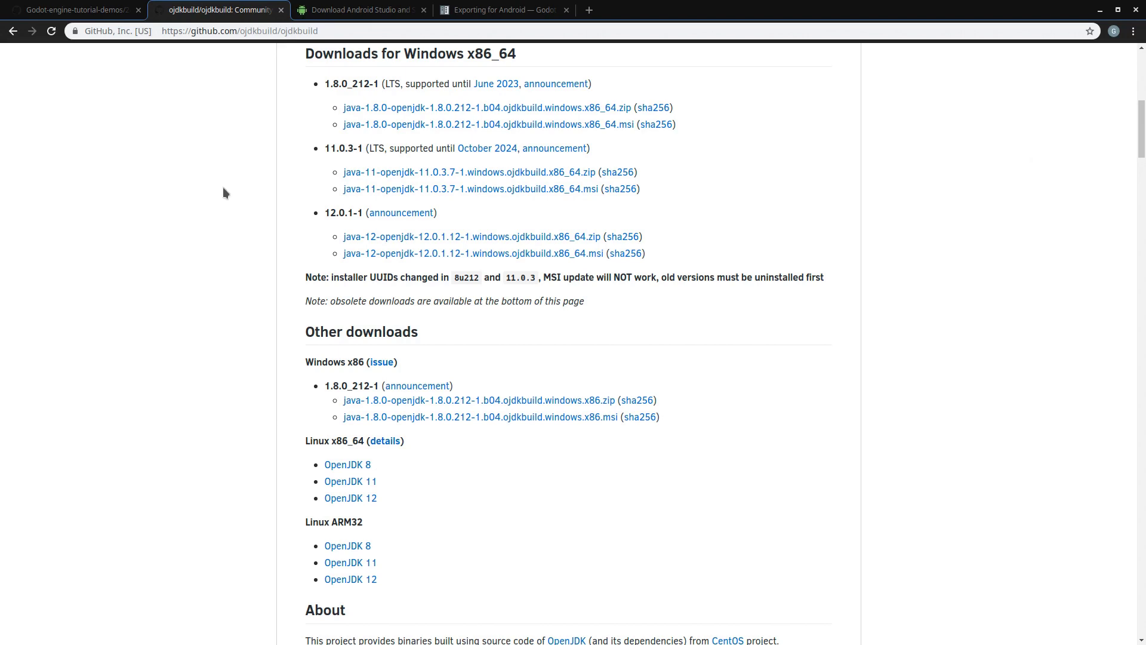
pyautogui.hotkey('ctrl', 'Tab')
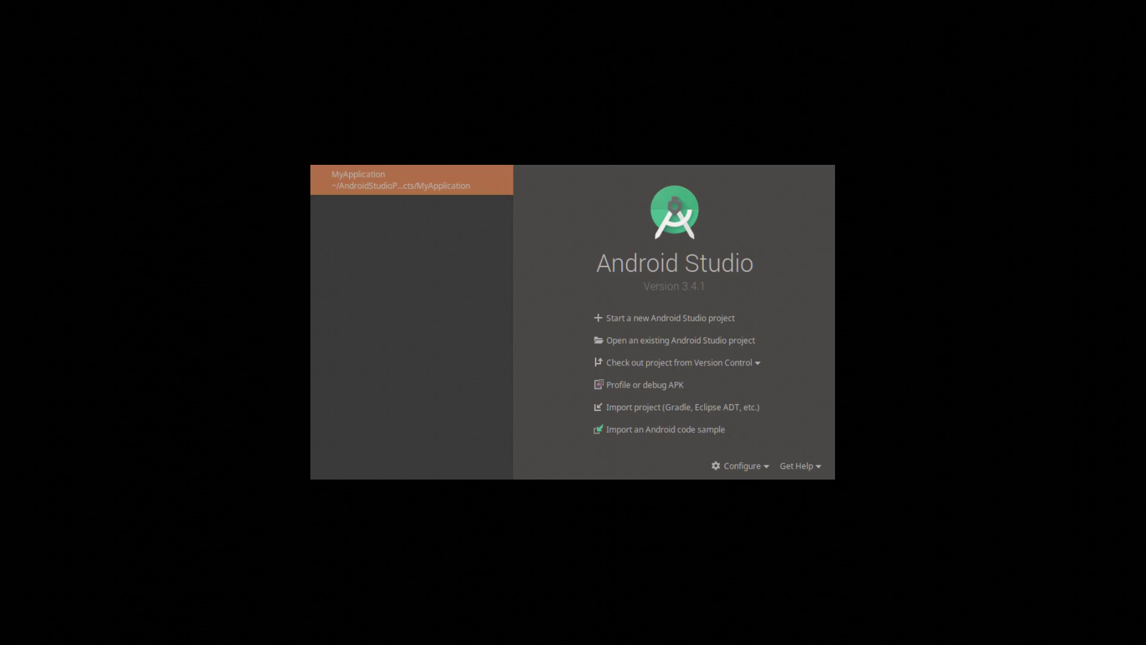
# Create an Android Studio project with the Add No Activity template and default settings, and open the SDK Manager
pyautogui.click(701, 319)
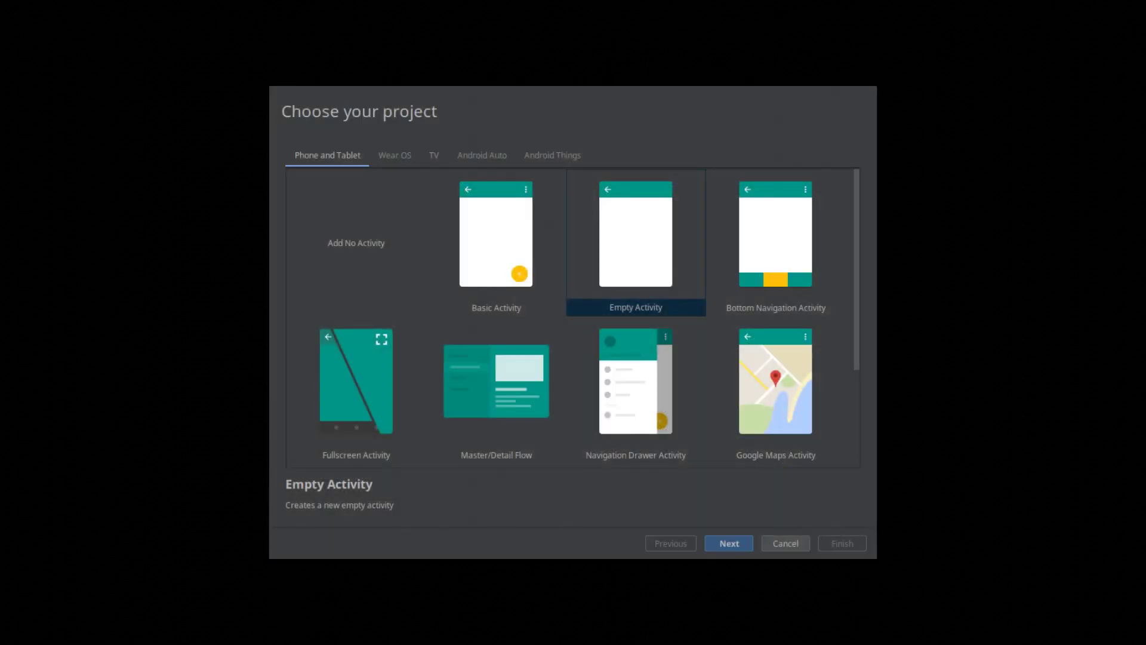
pyautogui.click(366, 245)
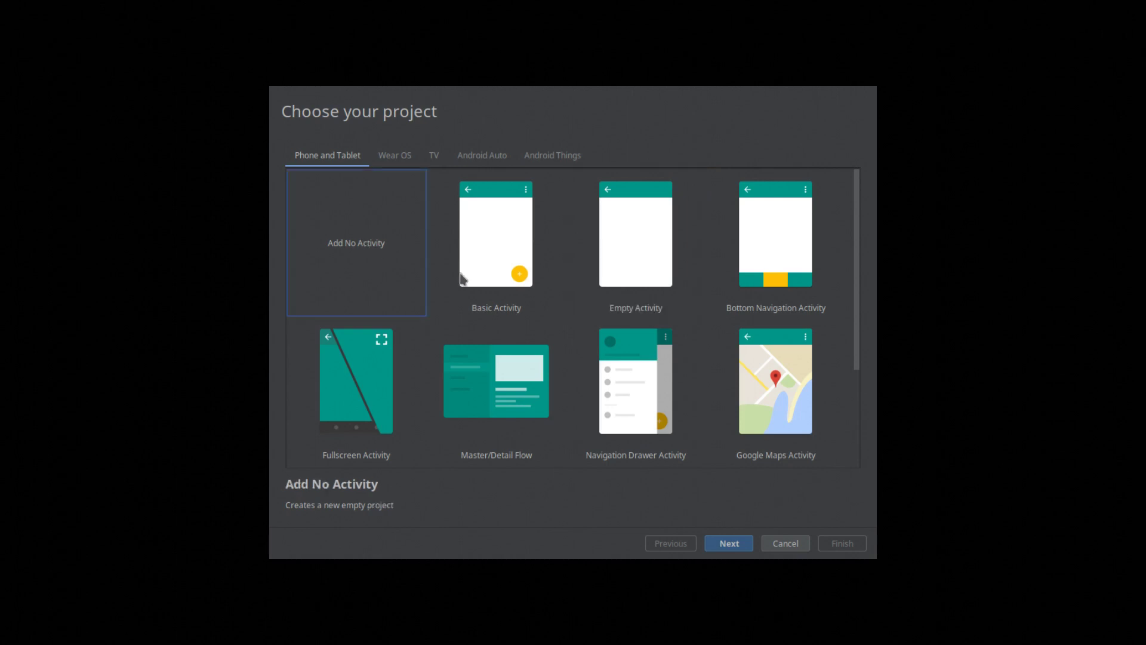
pyautogui.click(729, 545)
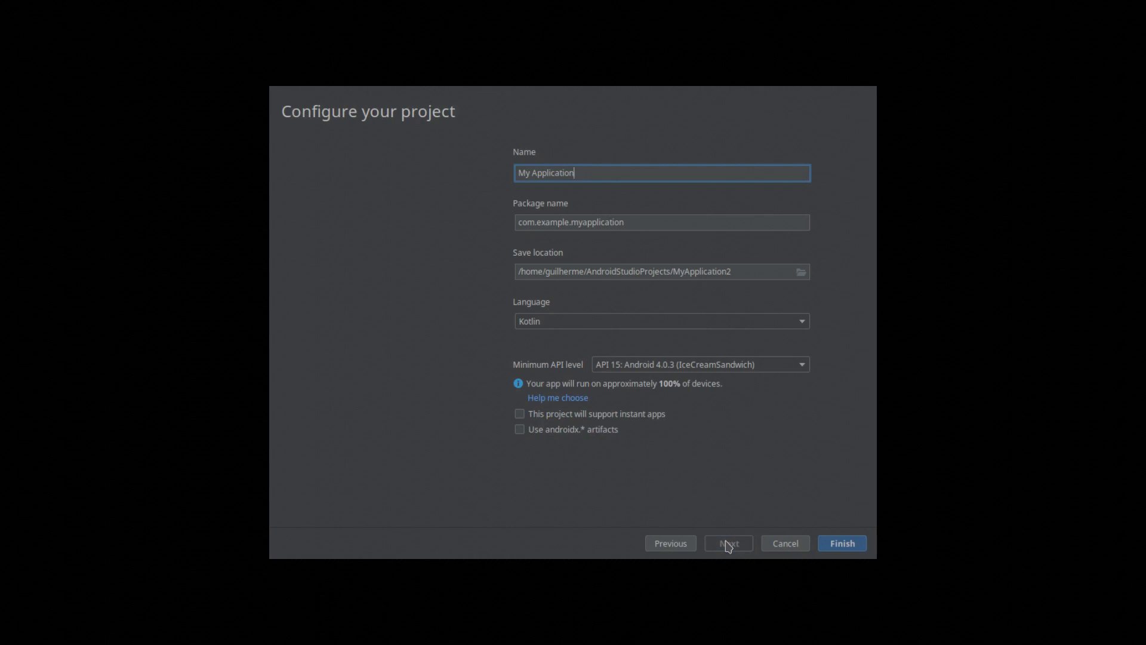
pyautogui.click(857, 544)
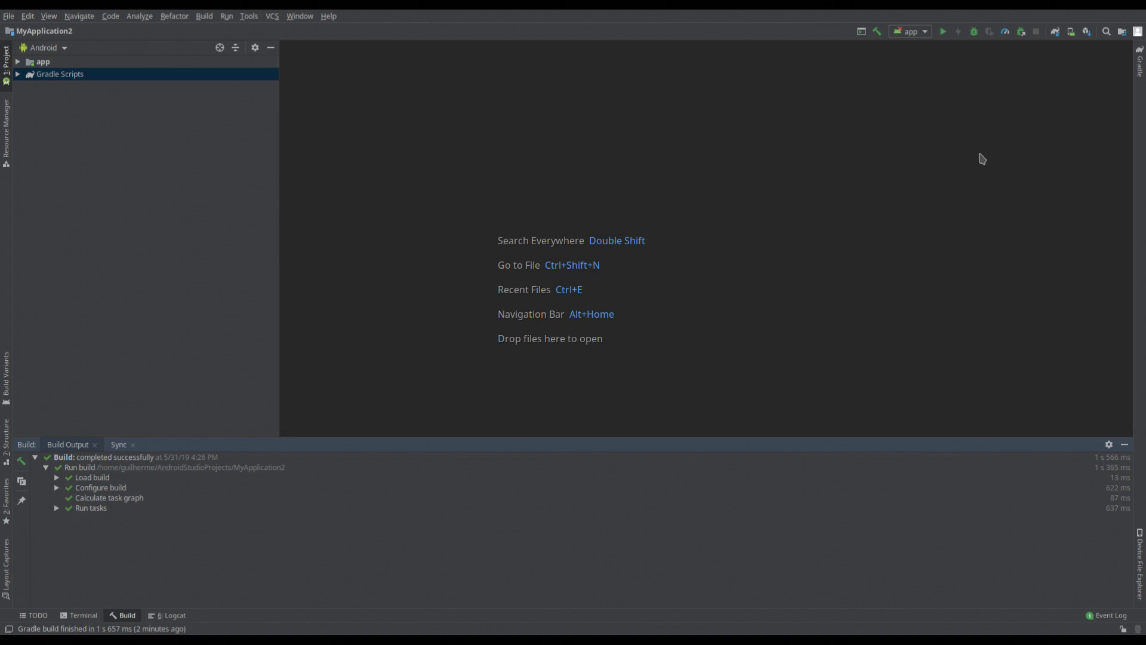
pyautogui.click(1070, 34)
pyautogui.click(1091, 34)
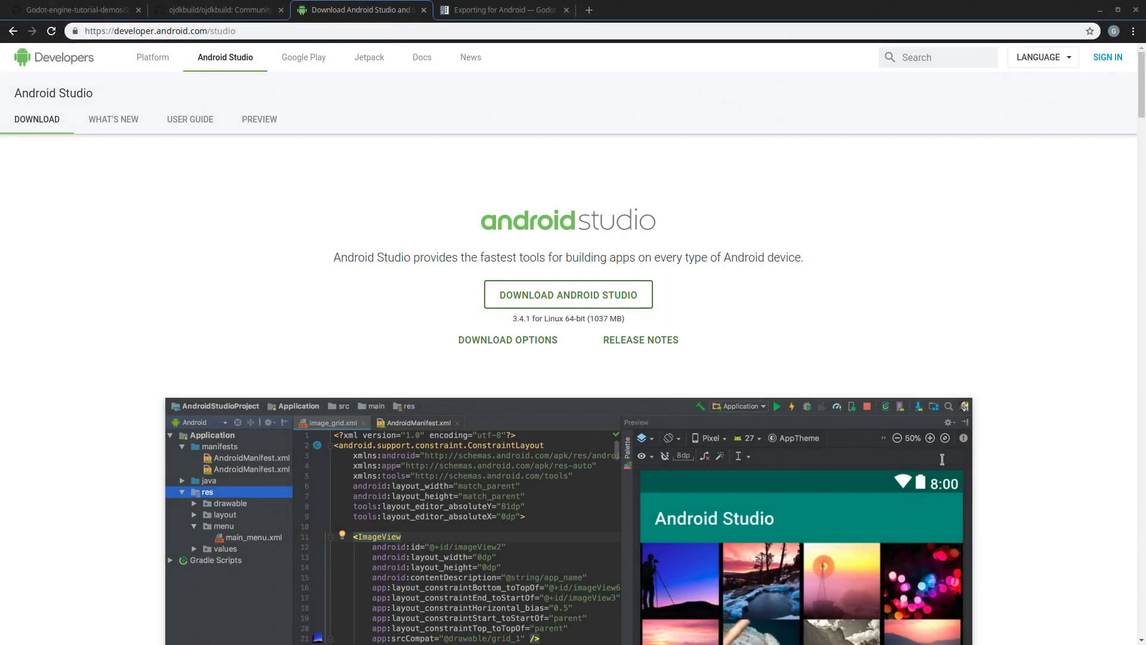
# Copy the keytool command for generating debug.keystore from the Exporting for Android documentation and paste it into the terminal
pyautogui.click(501, 13)
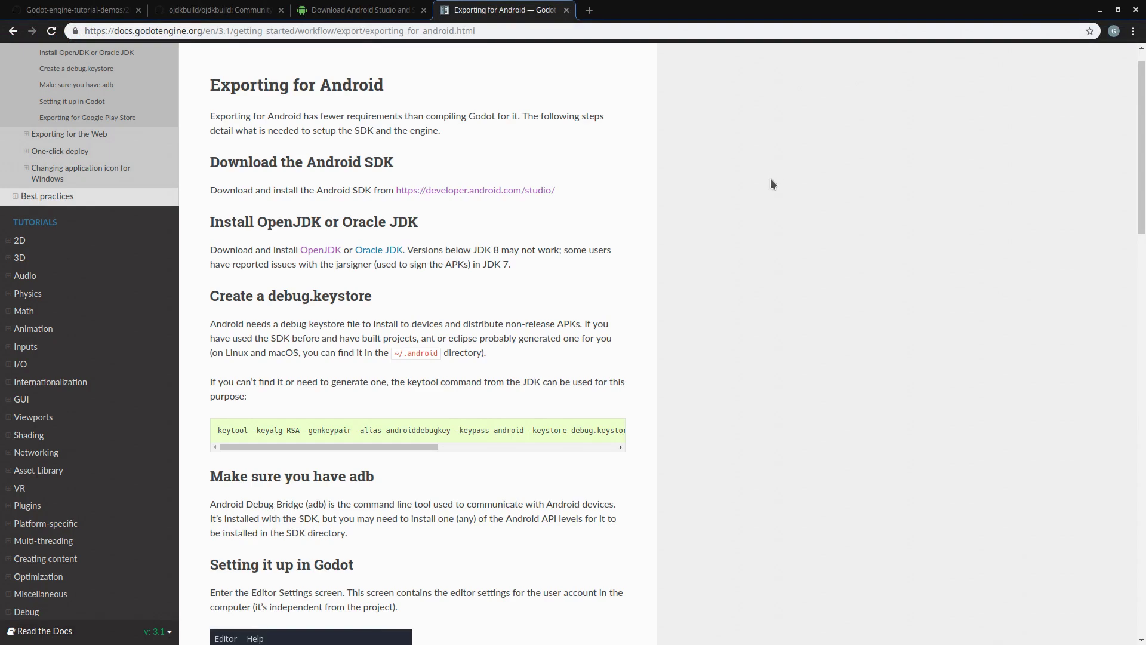
pyautogui.moveTo(315, 450); pyautogui.dragTo(618, 432)
pyautogui.moveTo(407, 431); pyautogui.dragTo(214, 431)
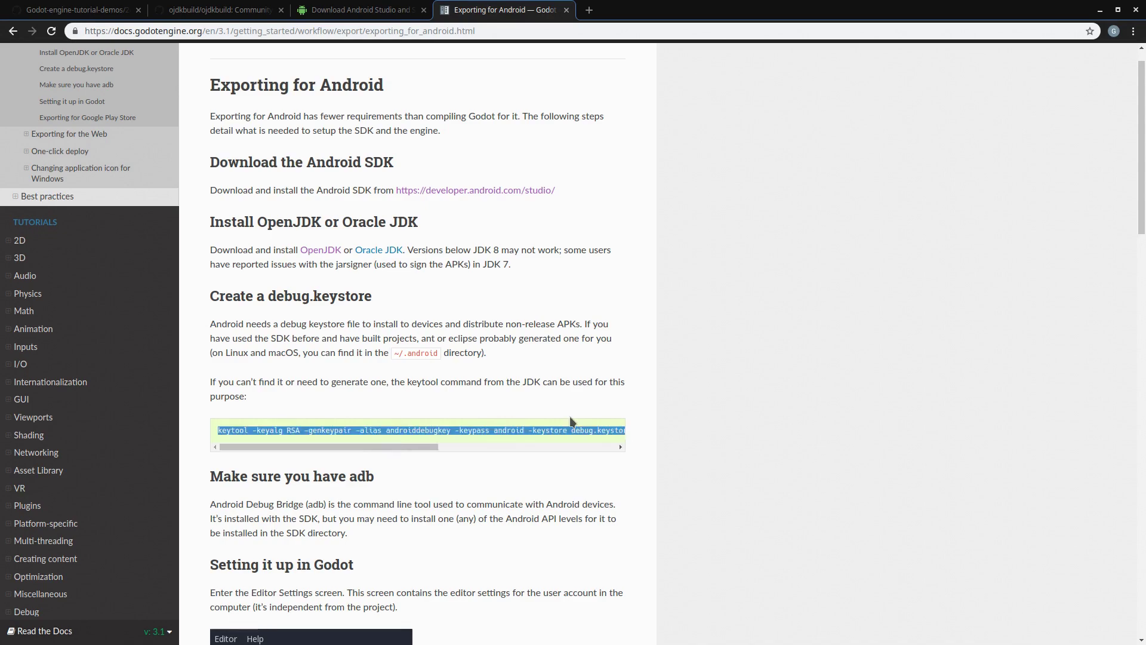
pyautogui.hotkey('ctrl', 'c')
pyautogui.hotkey('alt', 'Tab')
pyautogui.hotkey('ctrl', 'shift', 'v')
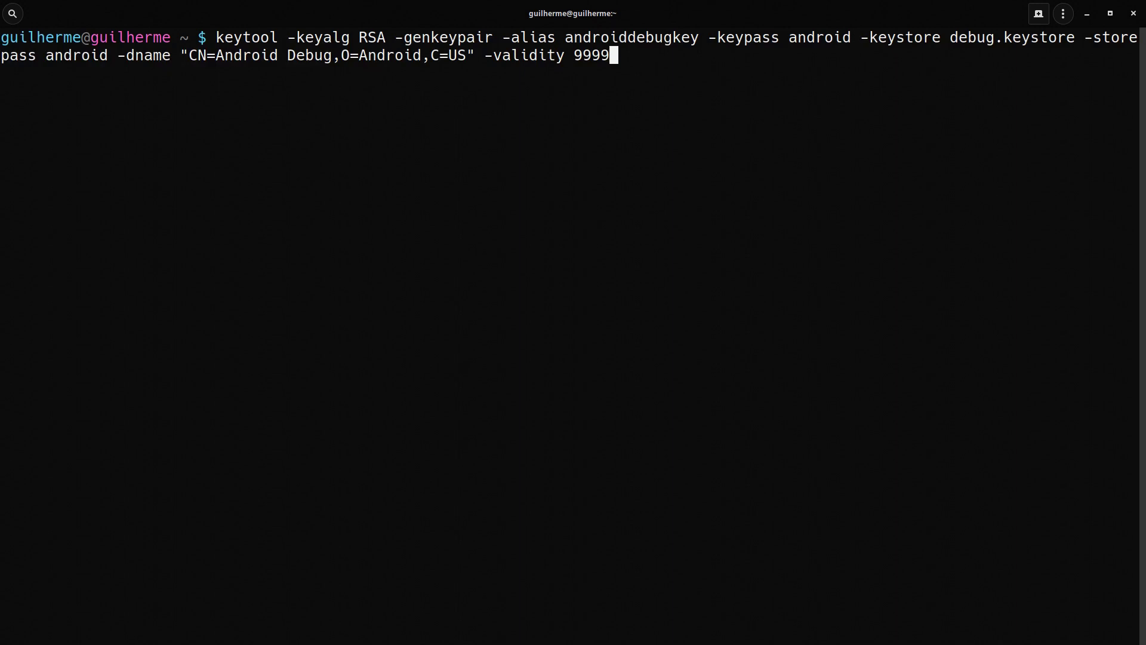
pyautogui.press('Home')
pyautogui.press('Right')
pyautogui.press('Right')
pyautogui.press('Right')
pyautogui.press('Right')
pyautogui.press('Right')
pyautogui.press('Right')
# Switch to Godot and open the Android export section of the Editor Settings
pyautogui.hotkey('alt', 'Tab')
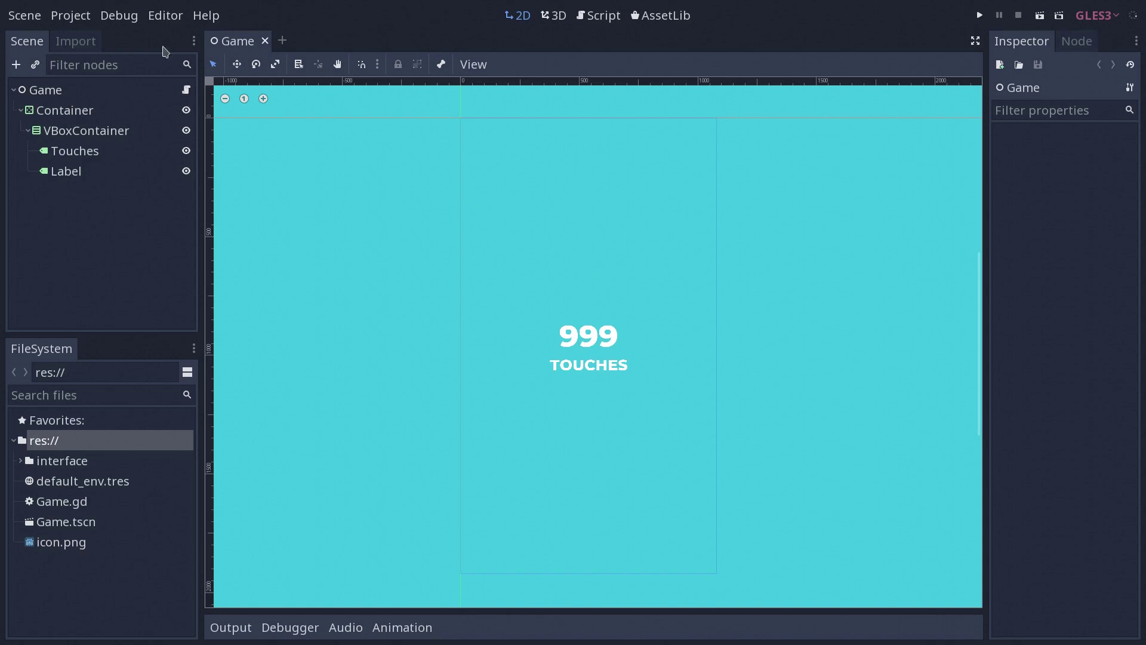
pyautogui.click(168, 15)
pyautogui.click(171, 38)
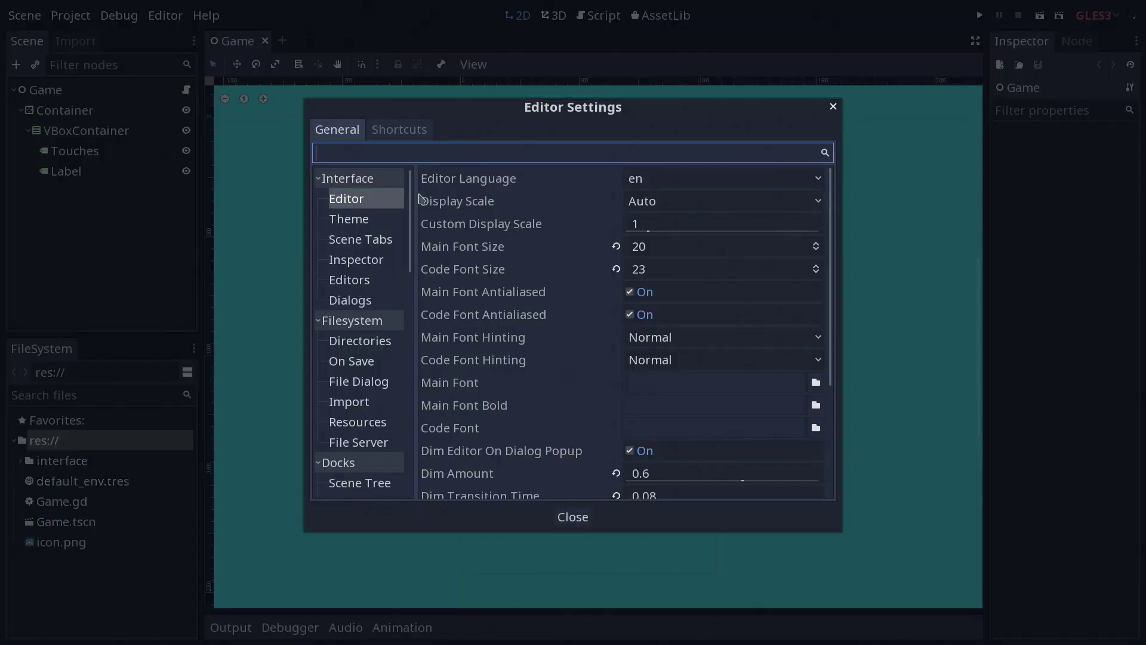
pyautogui.scroll(-2, 413, 251)
pyautogui.moveTo(413, 251); pyautogui.dragTo(418, 443)
pyautogui.click(359, 441)
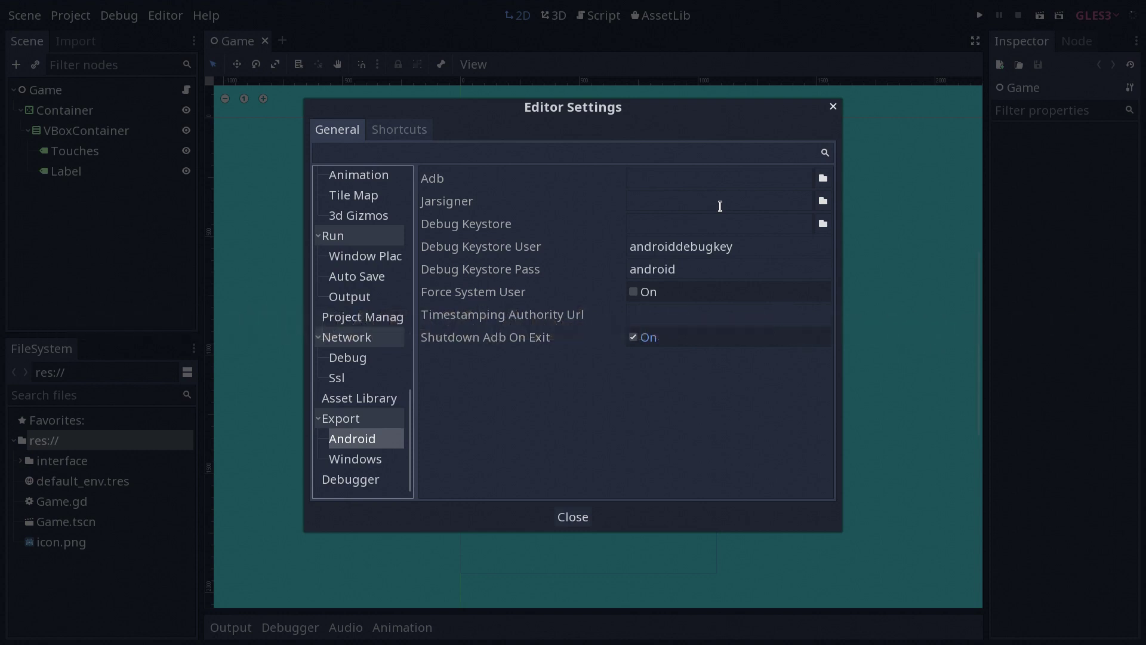
# Set the Adb path to the adb file in /usr/bin
pyautogui.click(823, 179)
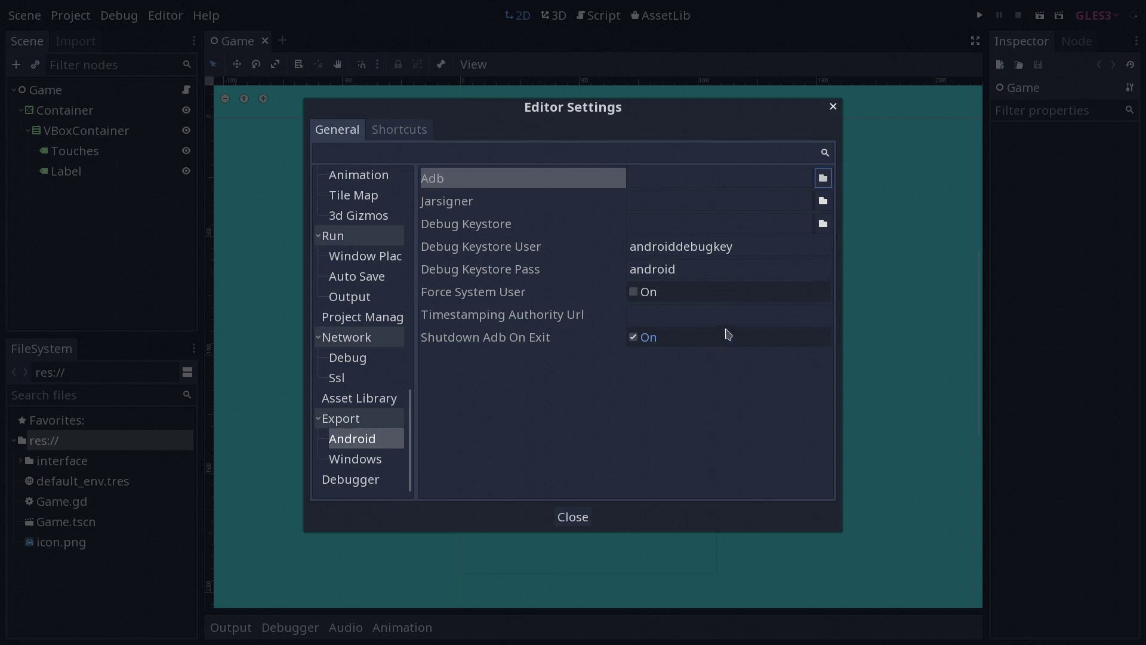
pyautogui.click(823, 179)
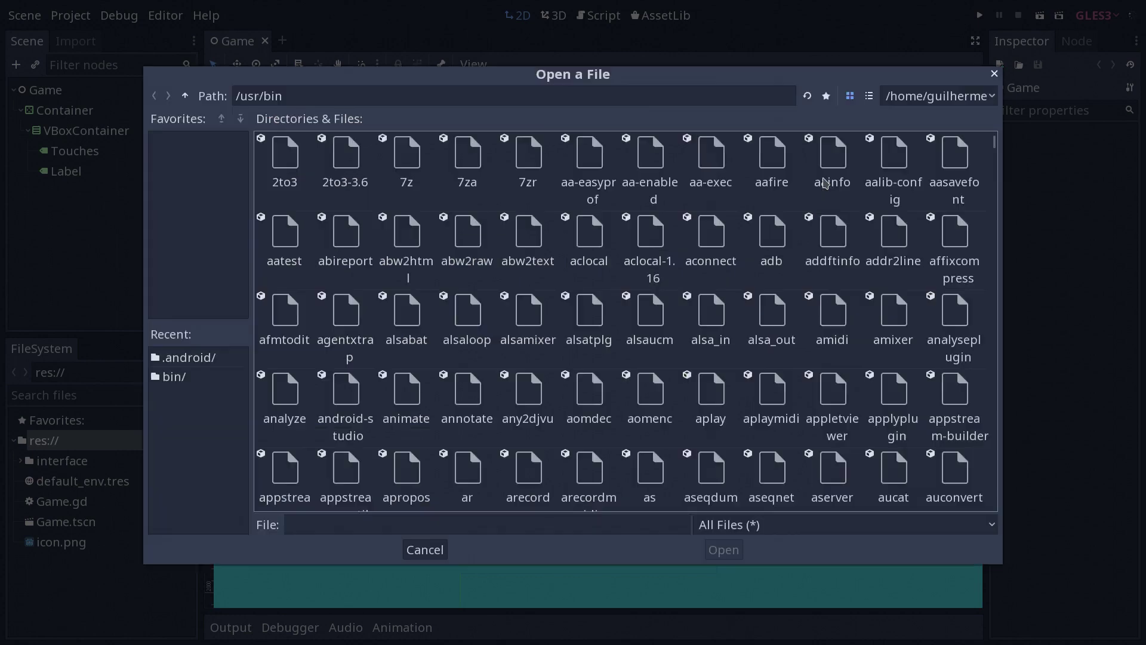
pyautogui.click(170, 377)
pyautogui.click(306, 94)
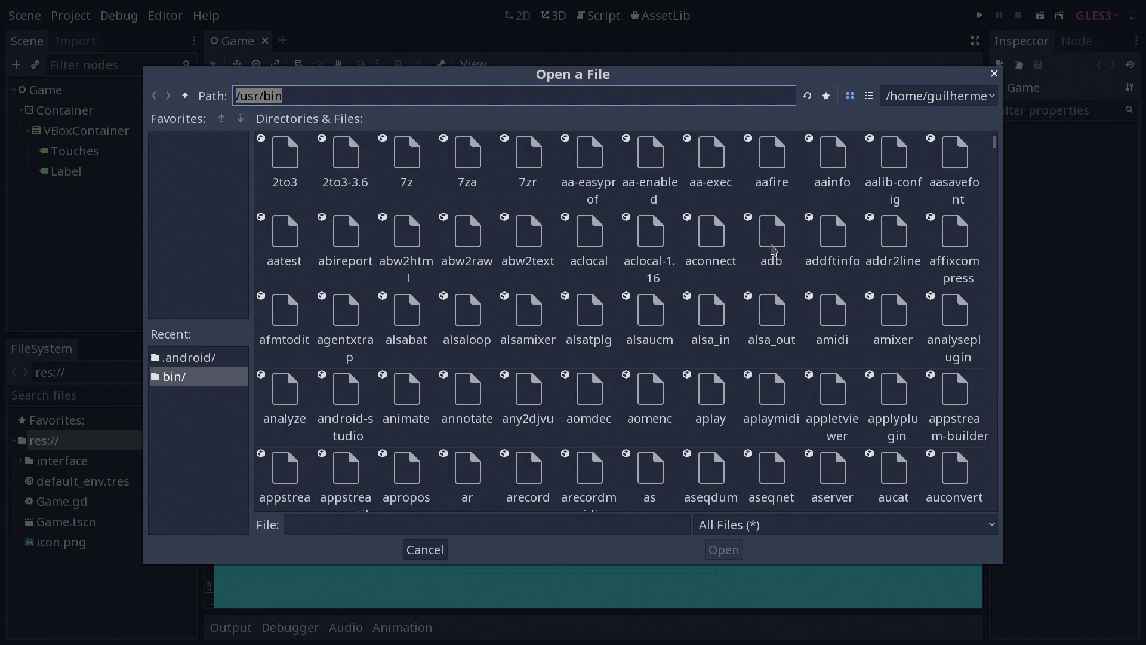
pyautogui.doubleClick(774, 251)
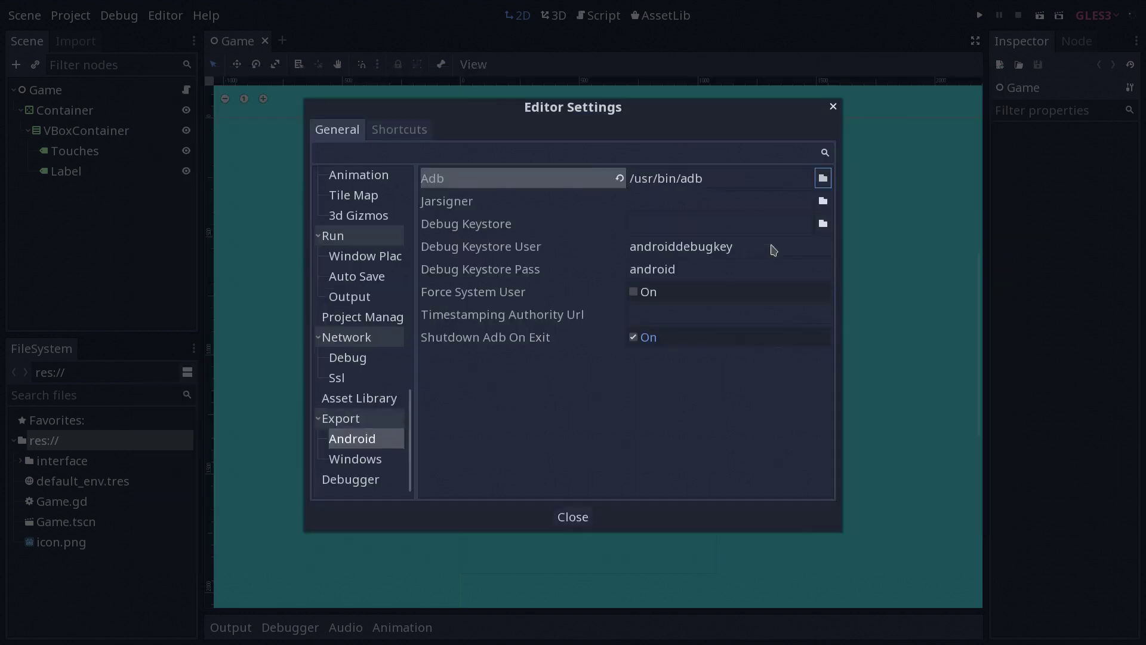
# Set the Jarsigner path to the jarsigner file in /usr/bin
pyautogui.click(824, 202)
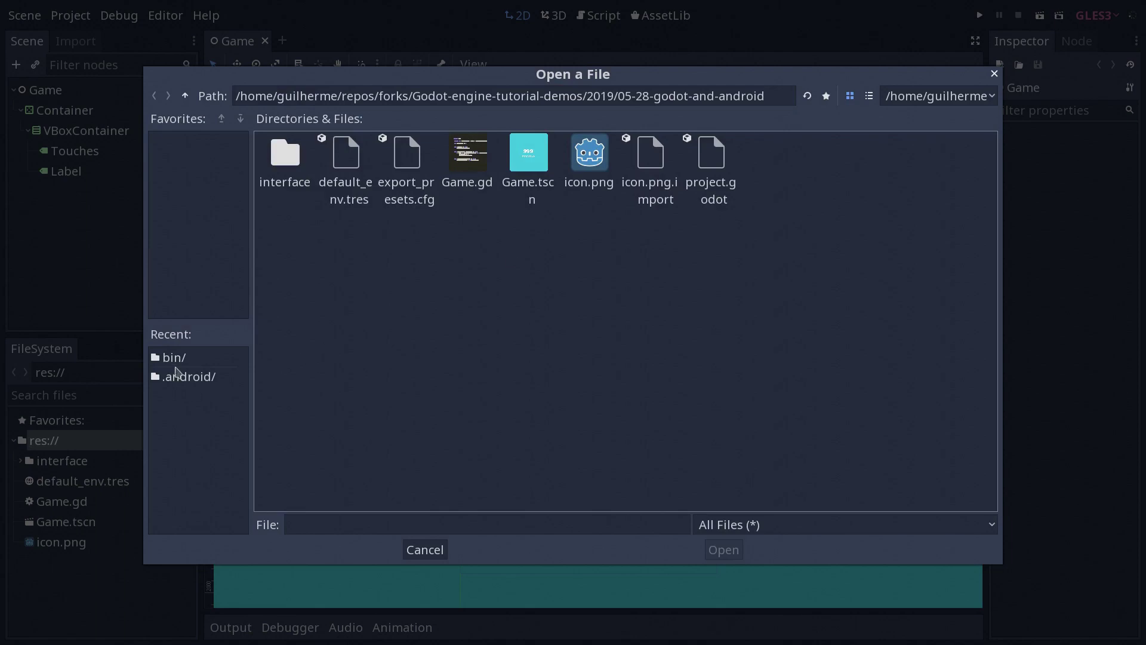
pyautogui.click(174, 362)
pyautogui.click(853, 248)
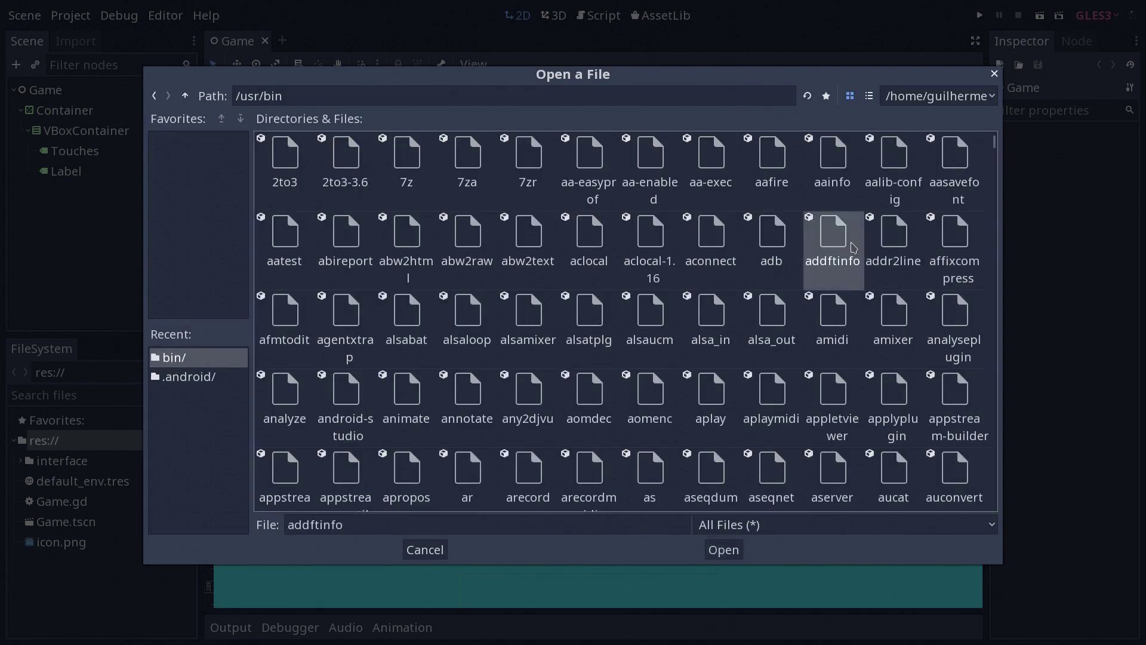
pyautogui.write('jar')
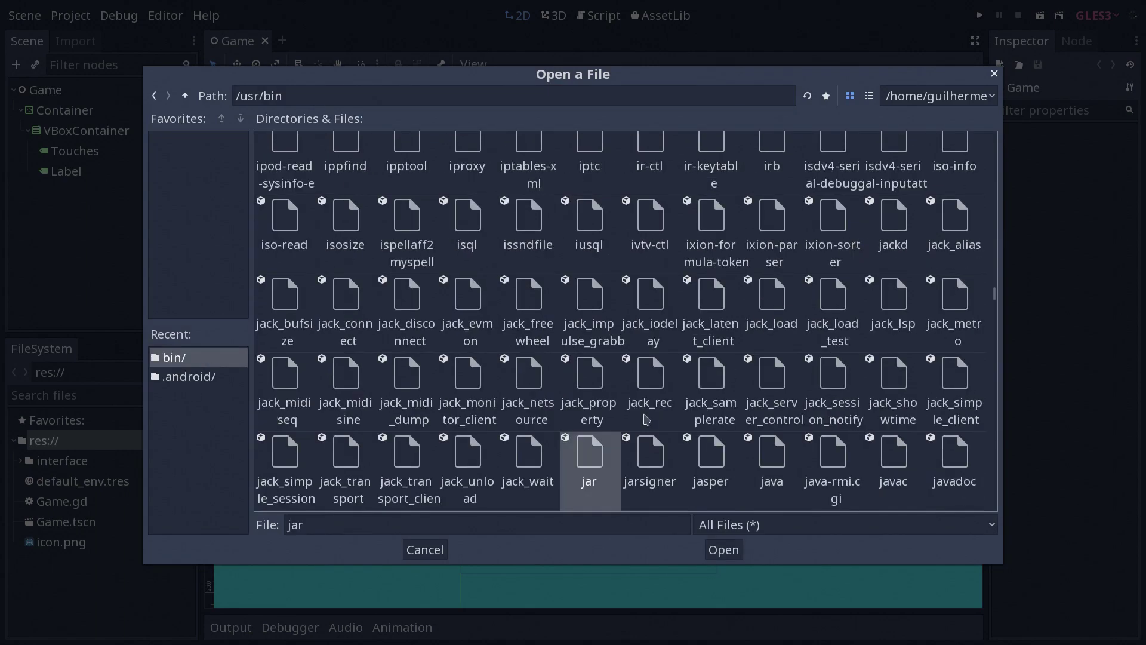
pyautogui.doubleClick(654, 464)
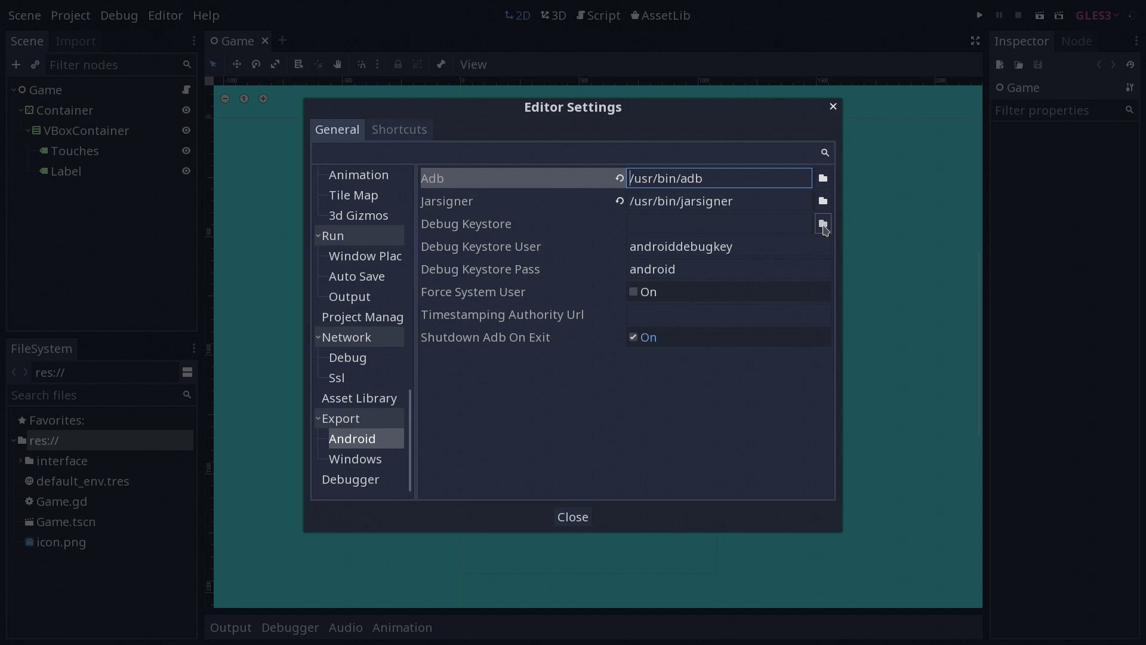
# Set the Debug Keystore to debug.keystore from the .android folder and close the Editor Settings
pyautogui.click(823, 225)
pyautogui.click(183, 377)
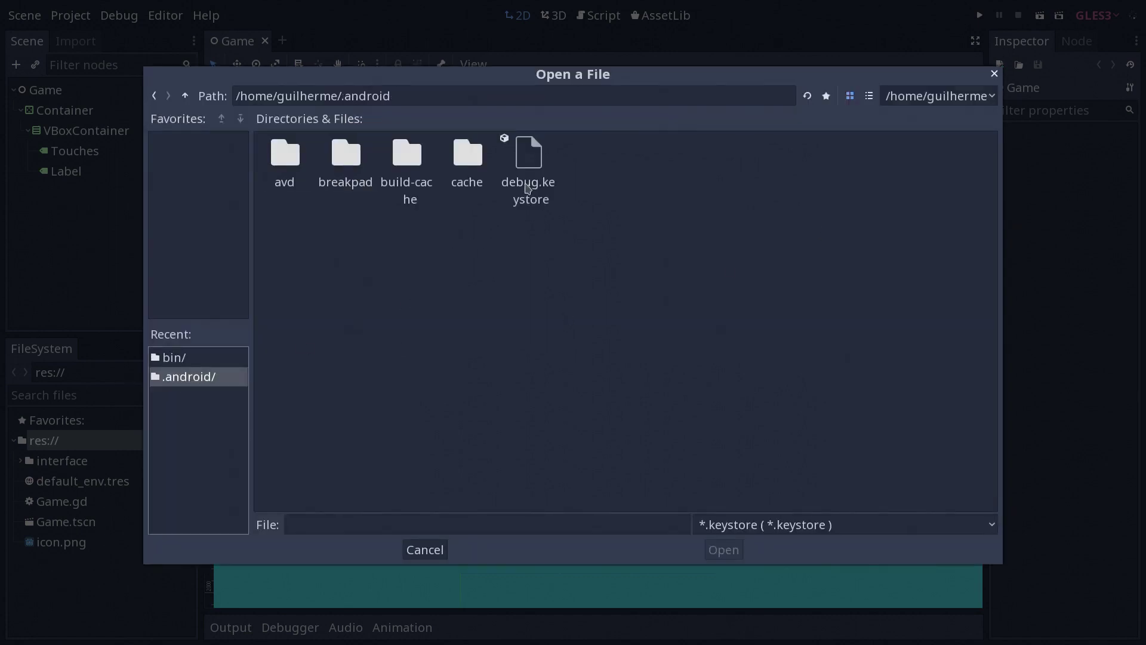
pyautogui.click(531, 177)
pyautogui.doubleClick(530, 177)
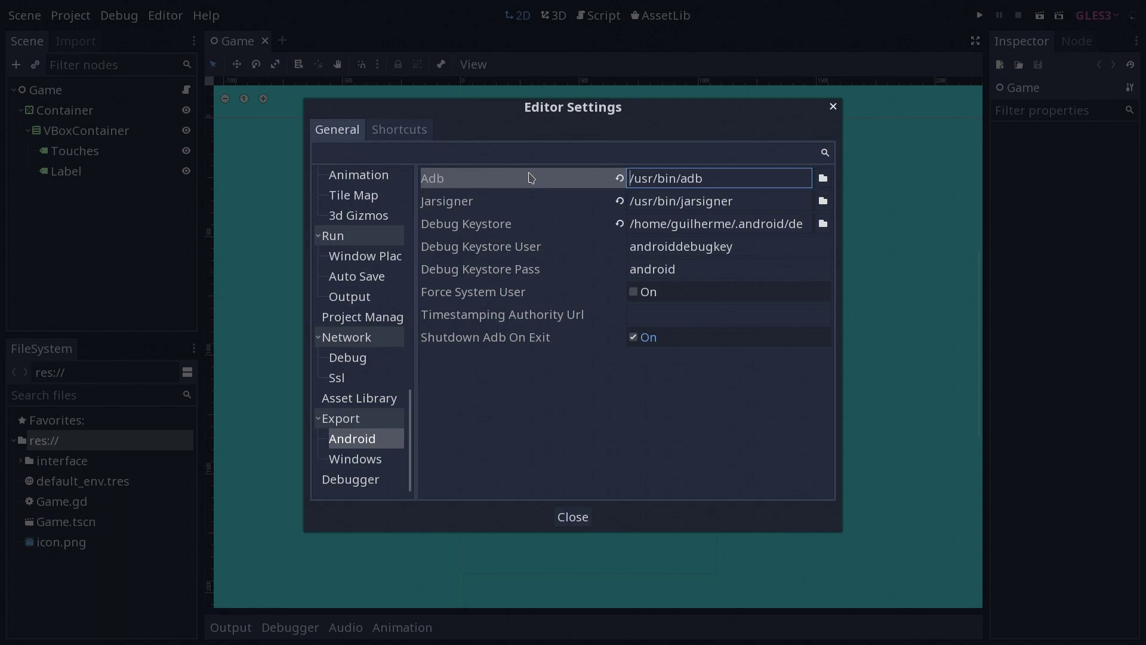
pyautogui.click(581, 524)
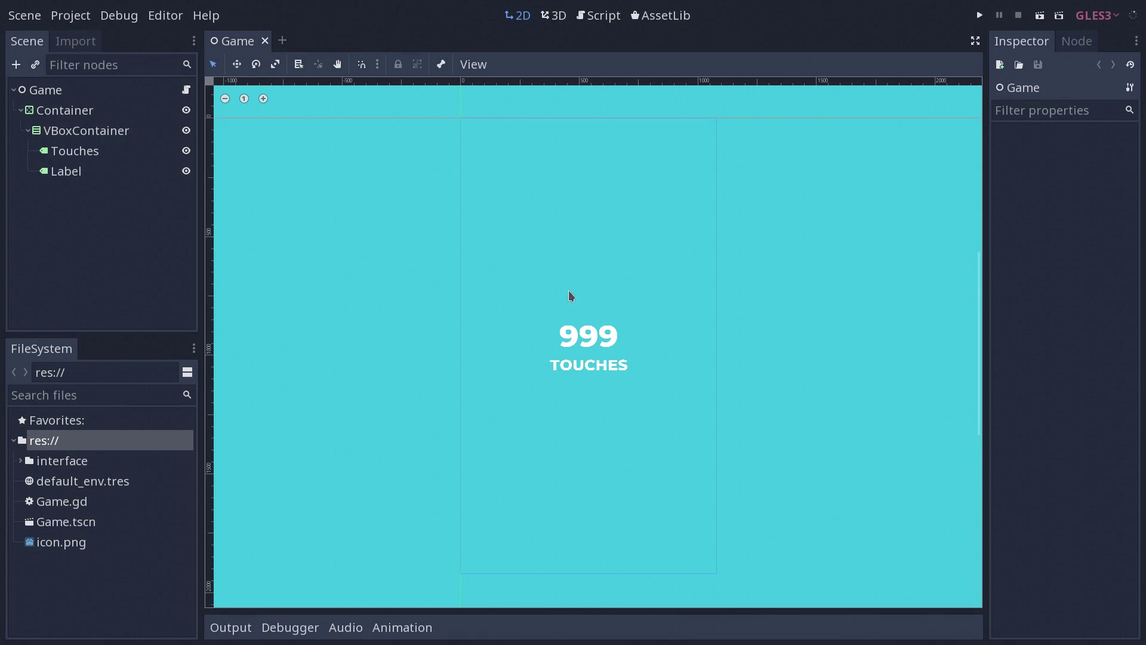
# Add an Android preset to the project's export settings and keep it set as Runnable
pyautogui.click(71, 15)
pyautogui.click(84, 75)
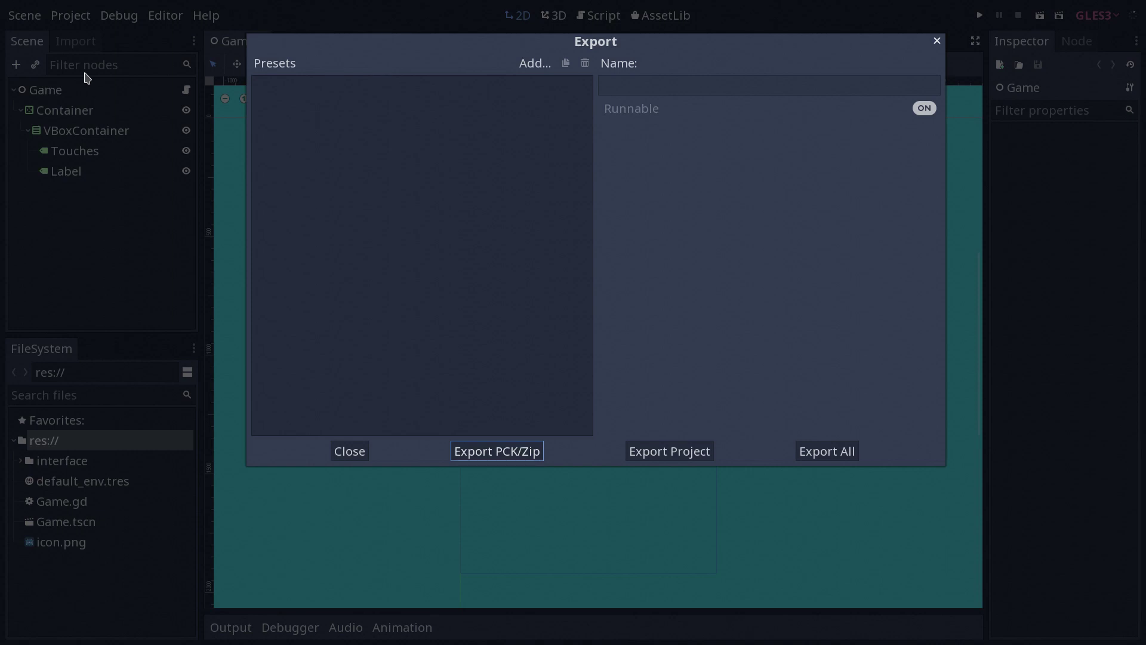
pyautogui.click(533, 63)
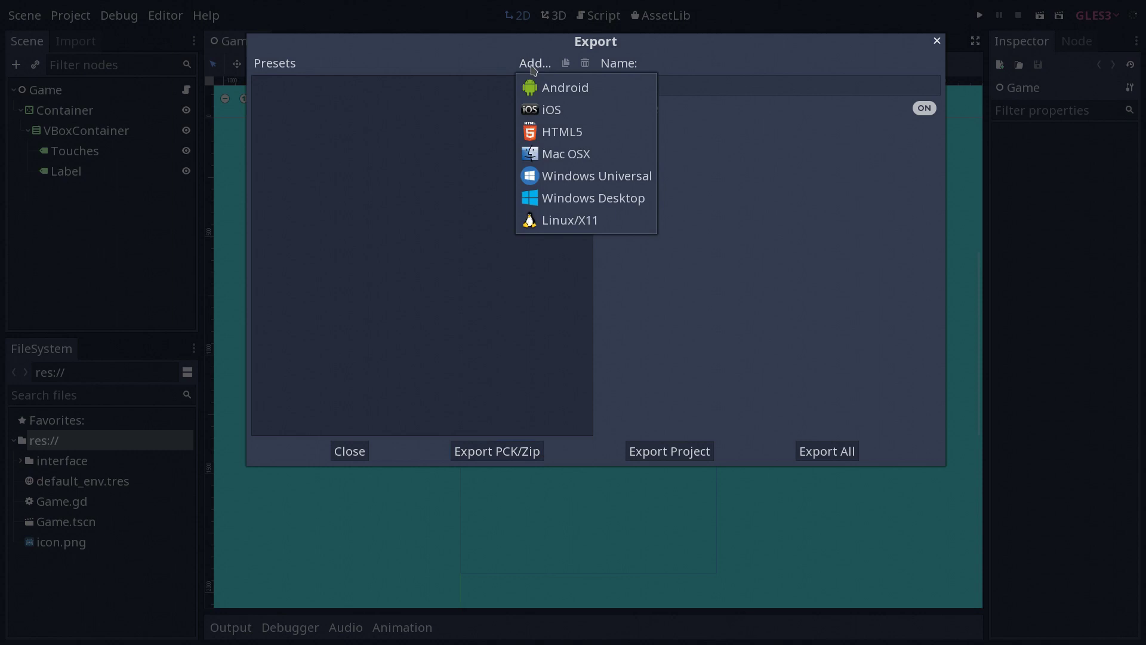
pyautogui.click(552, 86)
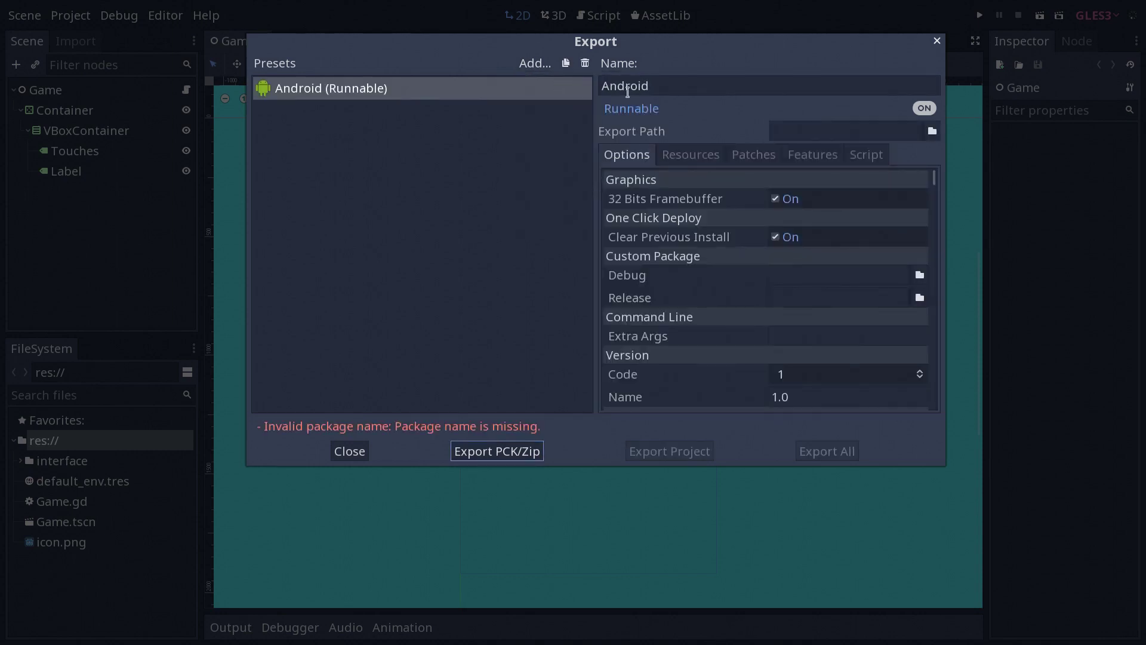
pyautogui.click(927, 110)
pyautogui.click(929, 111)
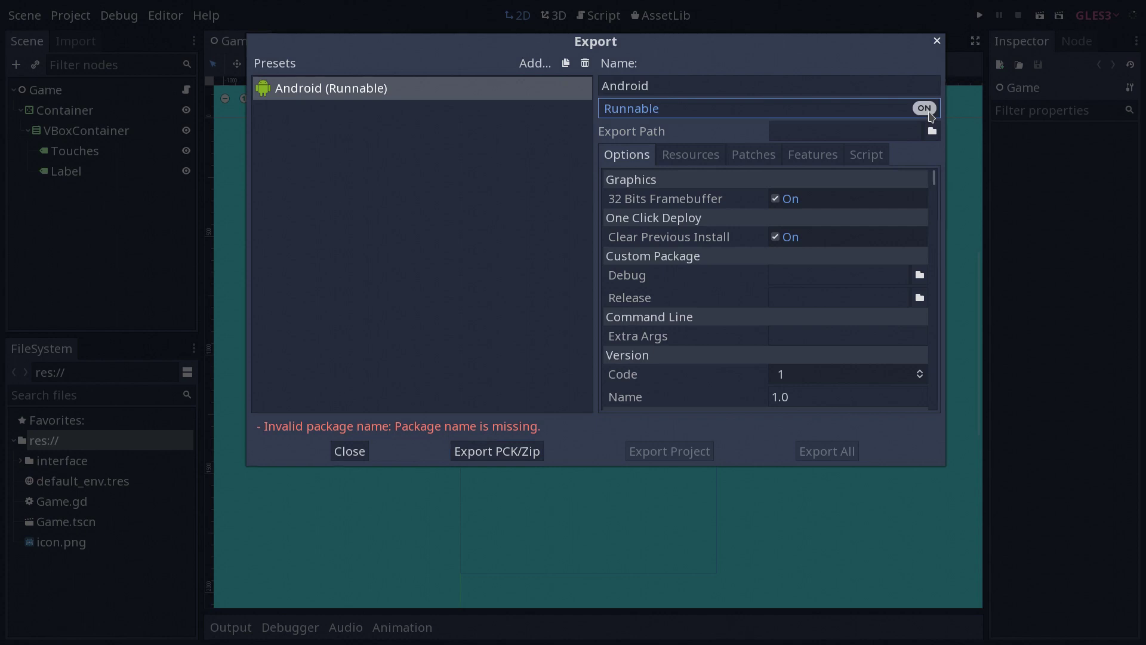
# Set the package's unique name to com.gdquest.myawesomegame and its name to My Awesome Game, and close the export settings
pyautogui.moveTo(935, 178); pyautogui.dragTo(936, 191)
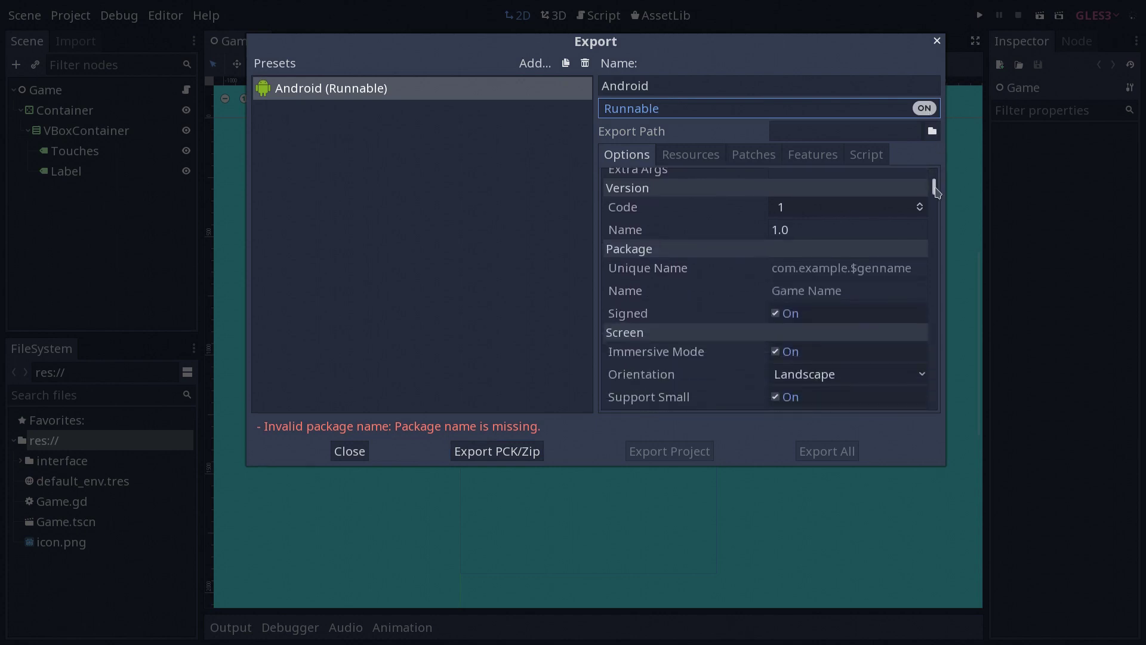
pyautogui.click(914, 268)
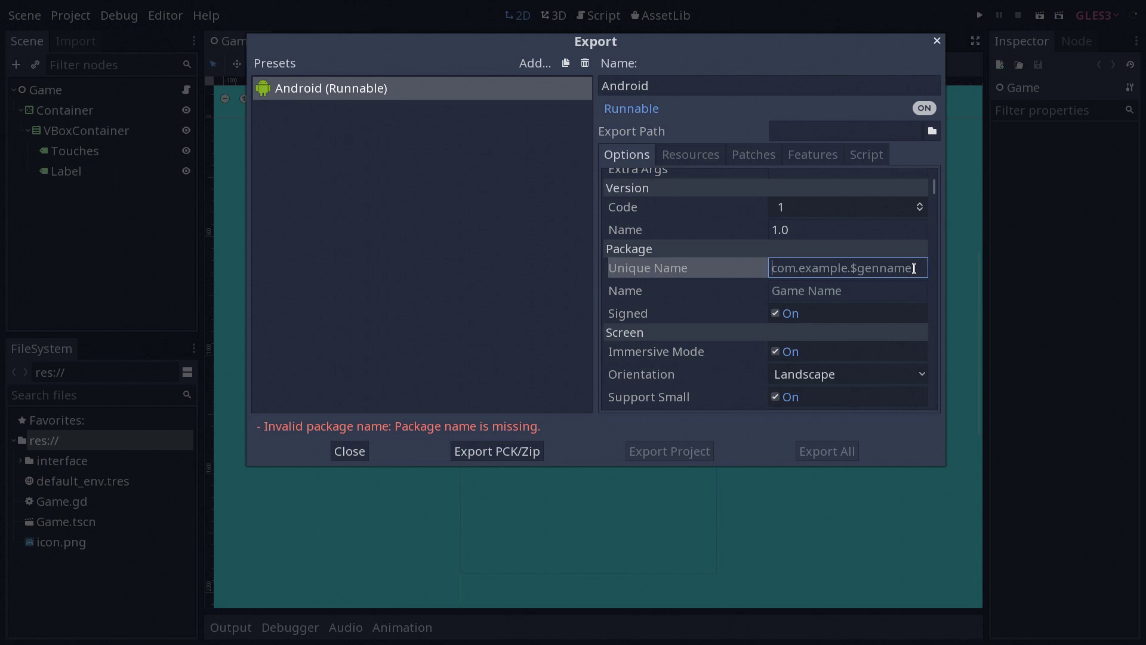
pyautogui.write('com.gdque')
pyautogui.write('st.myaw')
pyautogui.write('esomegame')
pyautogui.click(900, 292)
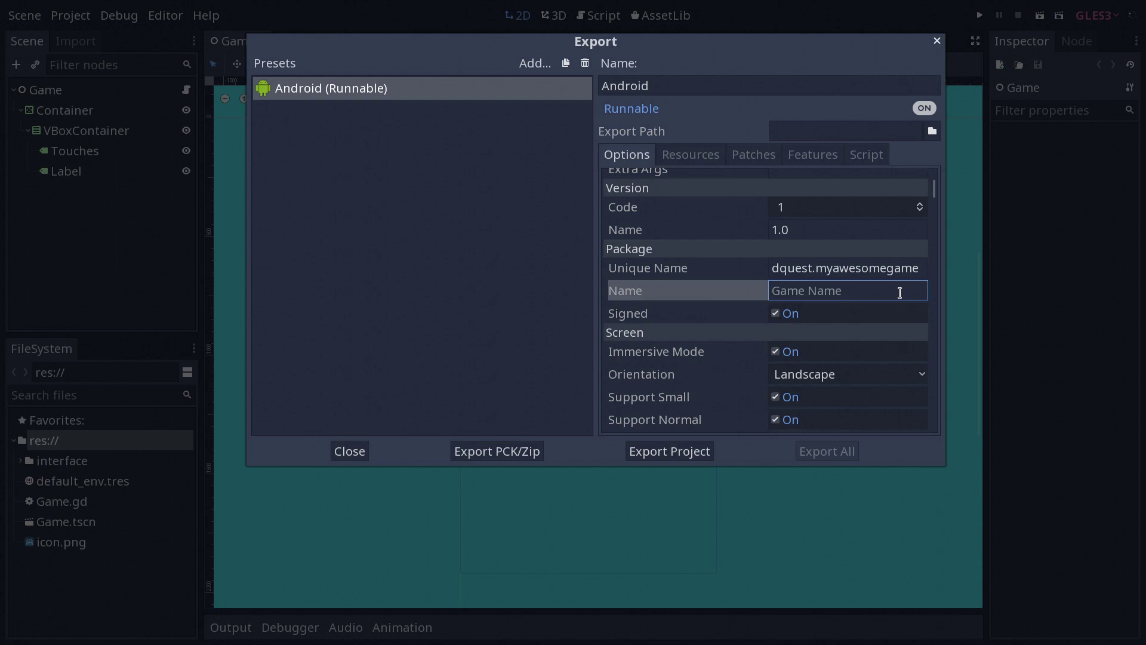
pyautogui.write('My Awesome Game')
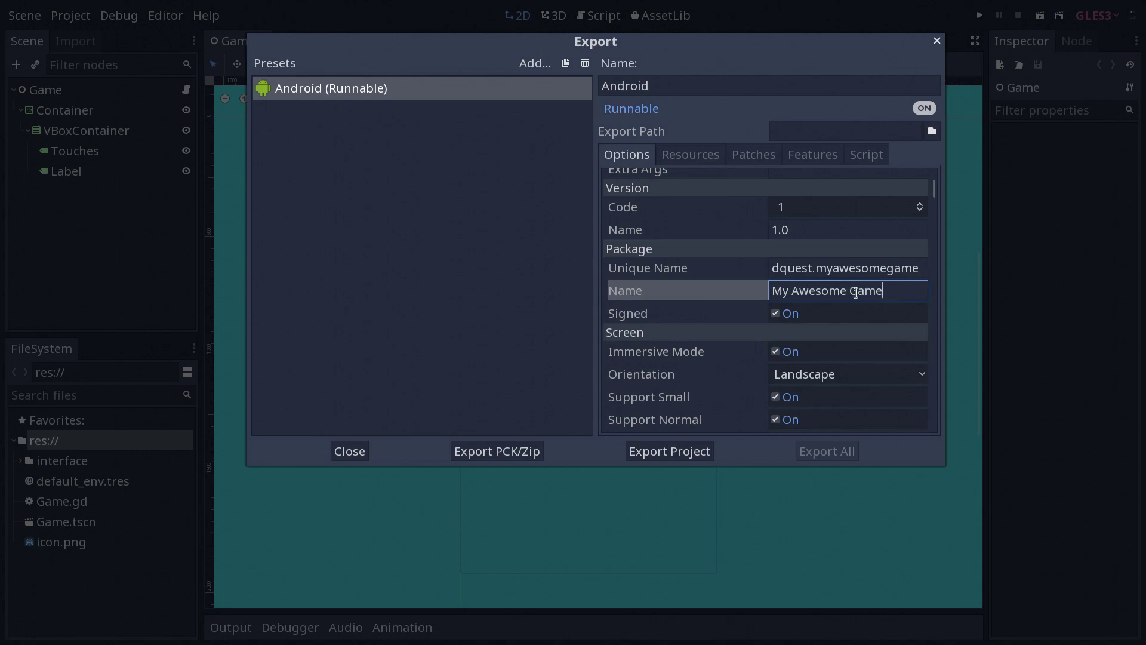
pyautogui.click(349, 452)
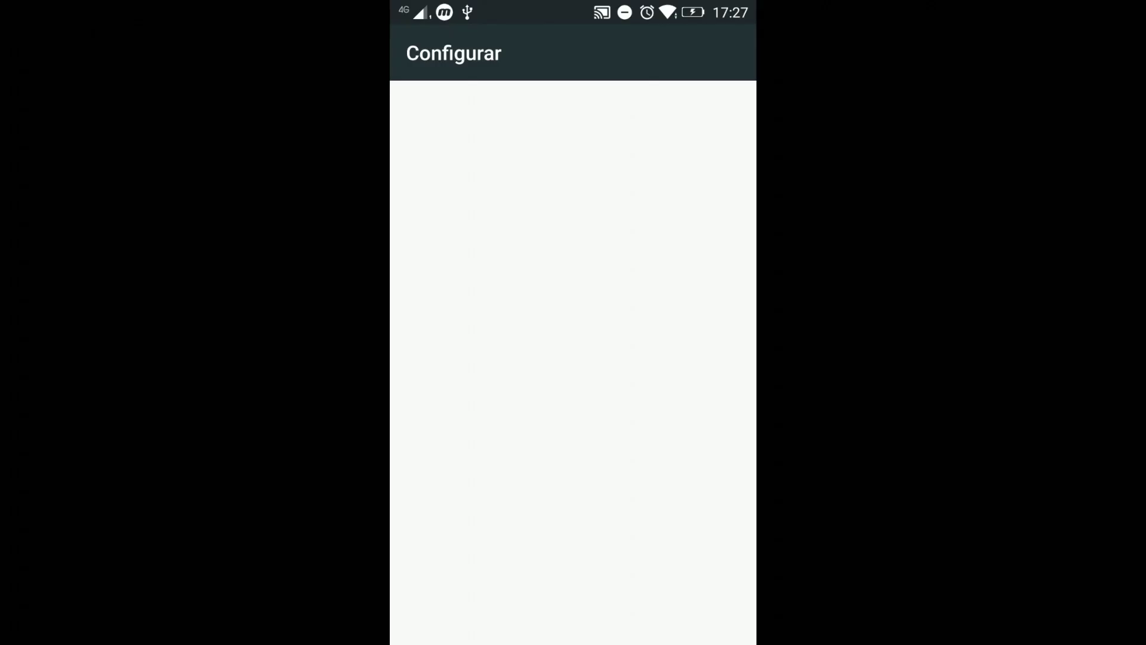
# Switch to the phone's settings, open Sobre o telefone, and select Número da versão repeatedly to unlock the developer options
pyautogui.scroll(-10, 573, 359)
pyautogui.scroll(-8, 573, 359)
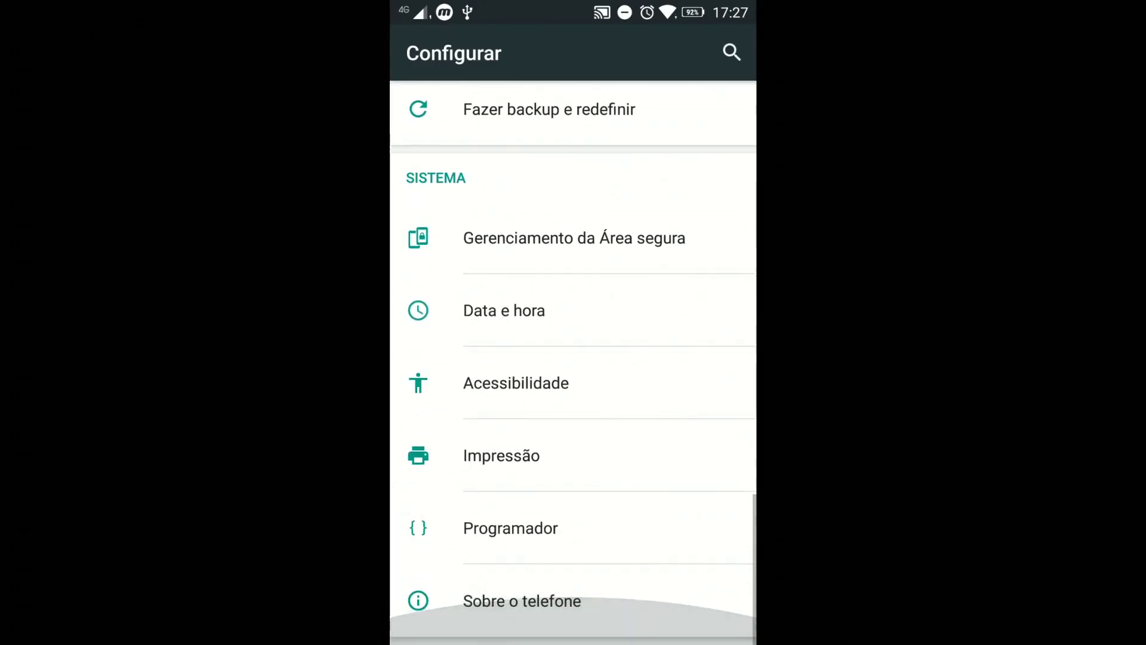
pyautogui.click(610, 608)
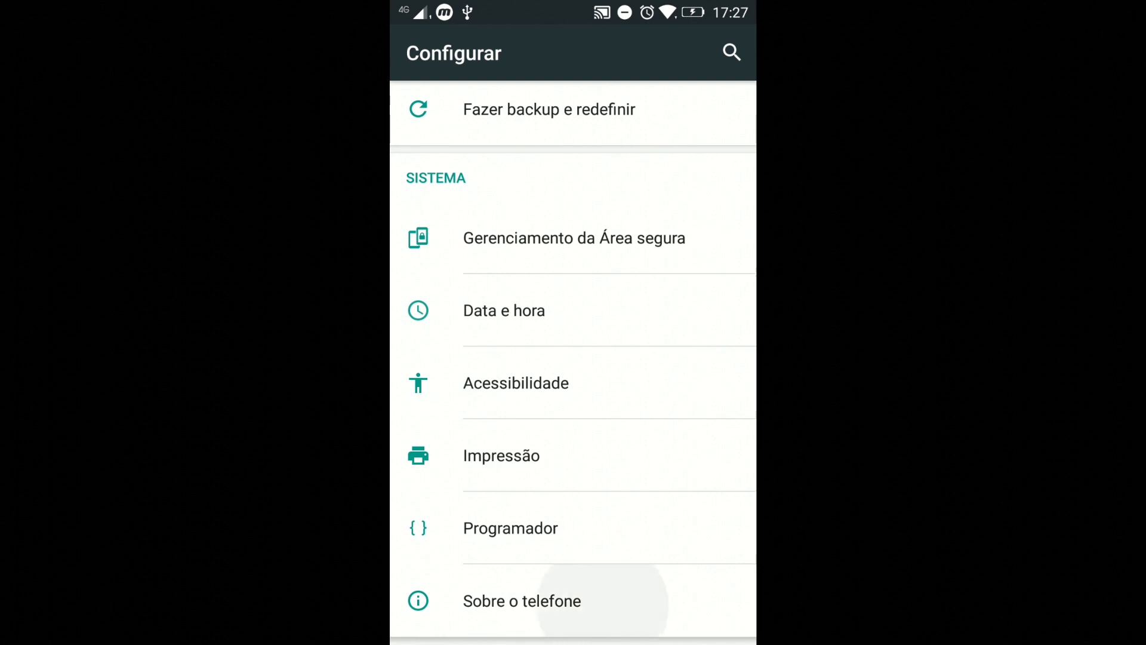
pyautogui.scroll(-5, 574, 358)
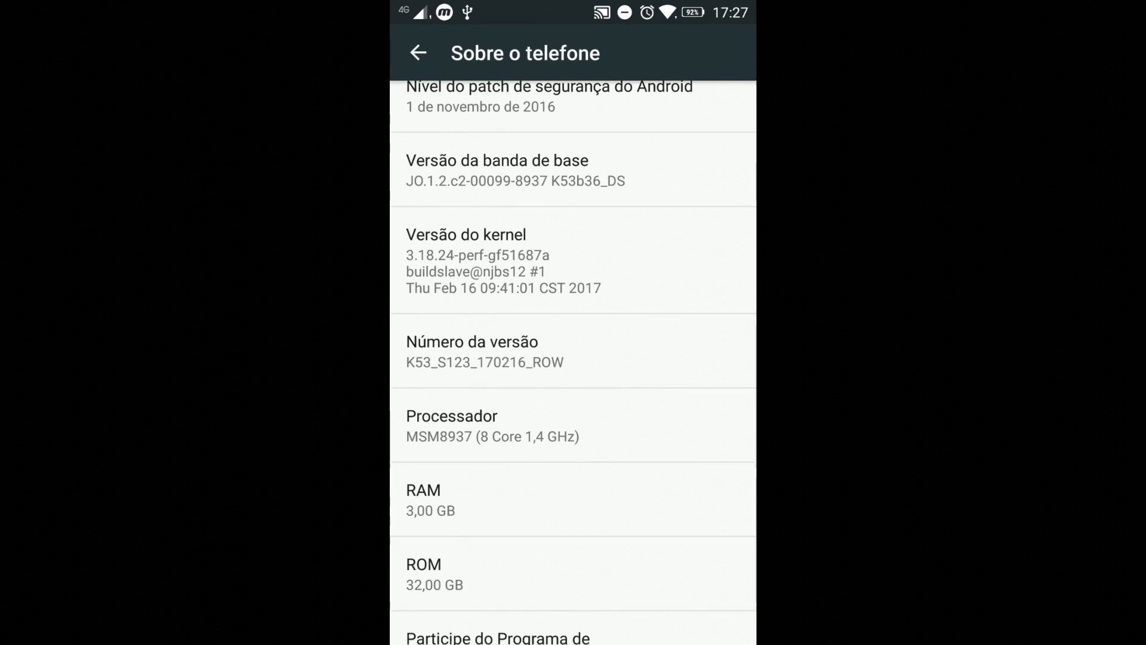
pyautogui.click(633, 346)
pyautogui.click(631, 347)
pyautogui.click(648, 346)
pyautogui.click(655, 344)
pyautogui.click(647, 346)
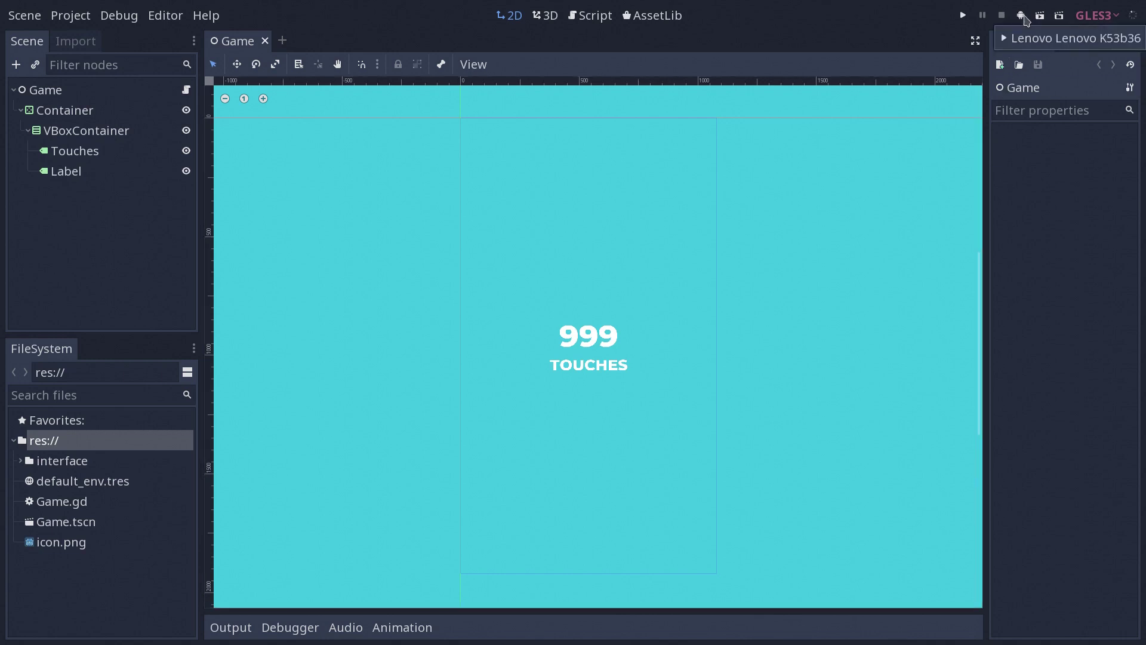
# Switch to Godot and deploy the game to the connected Lenovo K53b36 phone with one-click deploy
pyautogui.click(1042, 36)
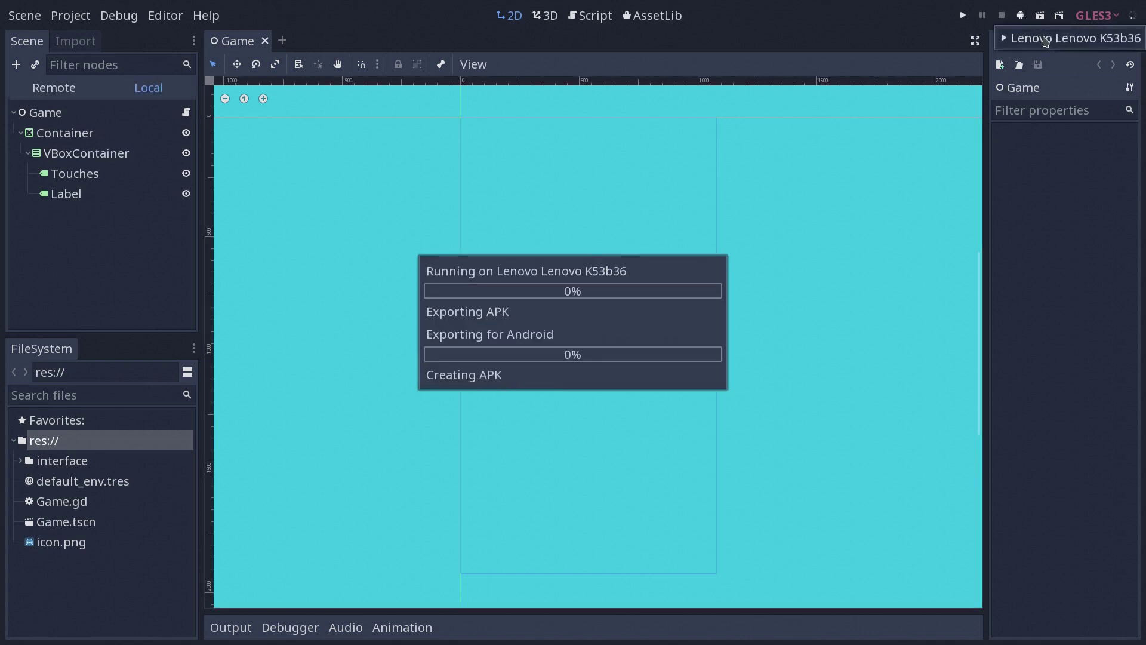